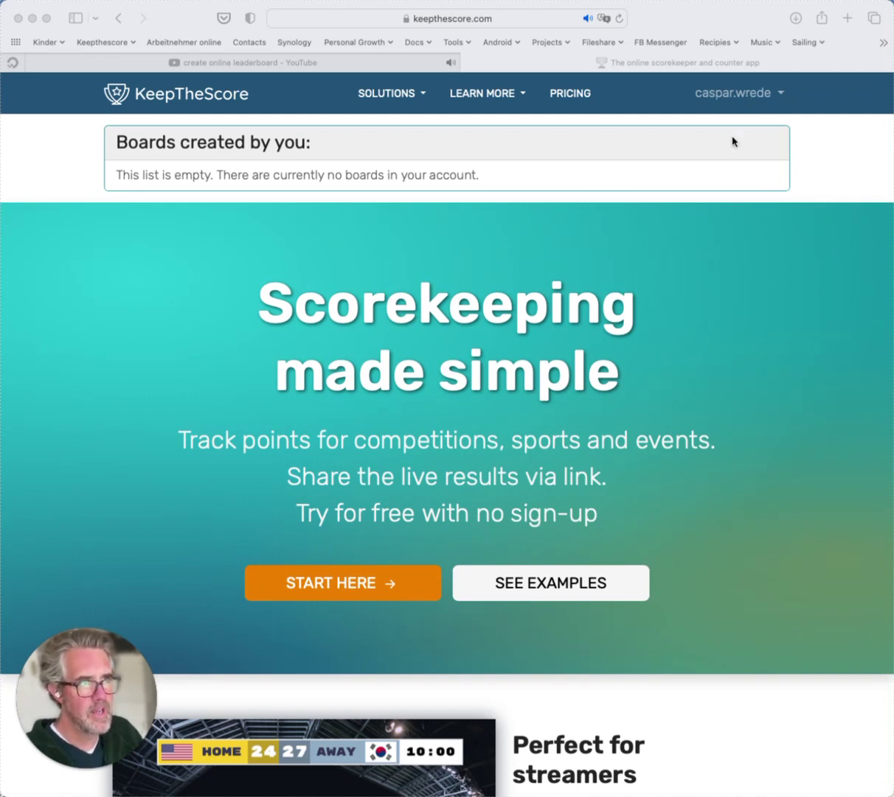
Step: Create a new four-player leaderboard titled 'My new leaderboard' and continue to player names
left_click(367, 591)
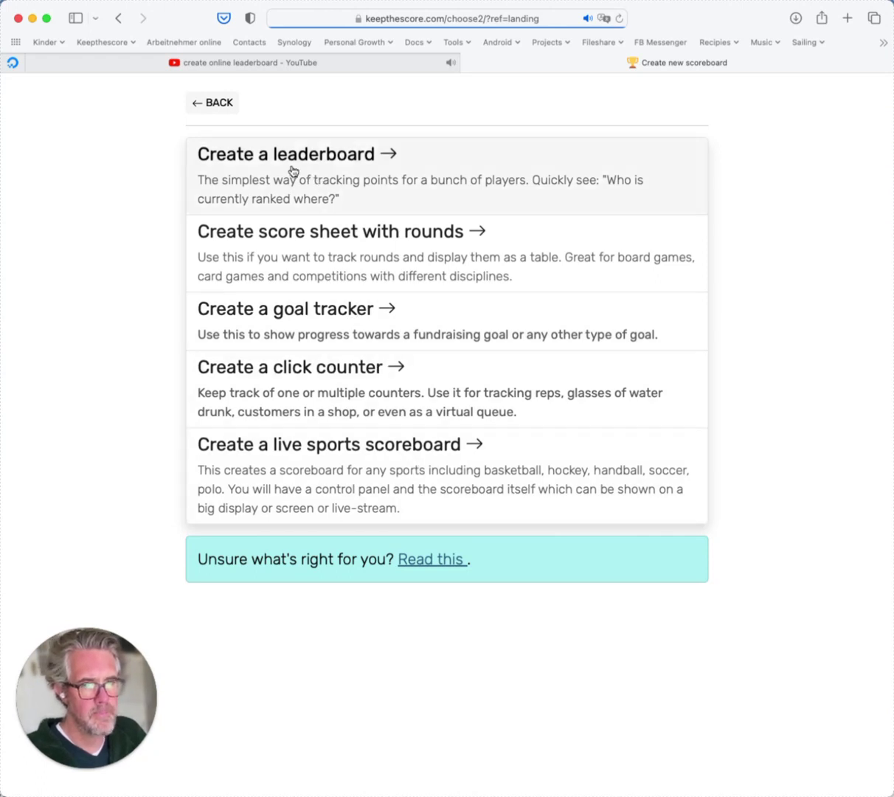
left_click(290, 175)
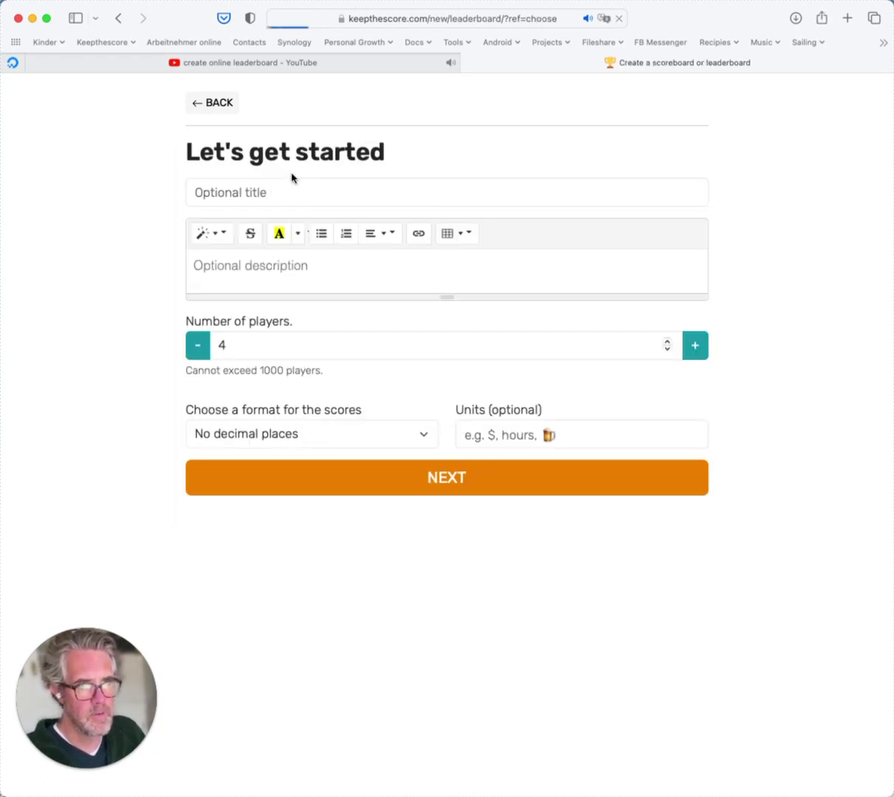
left_click(280, 185)
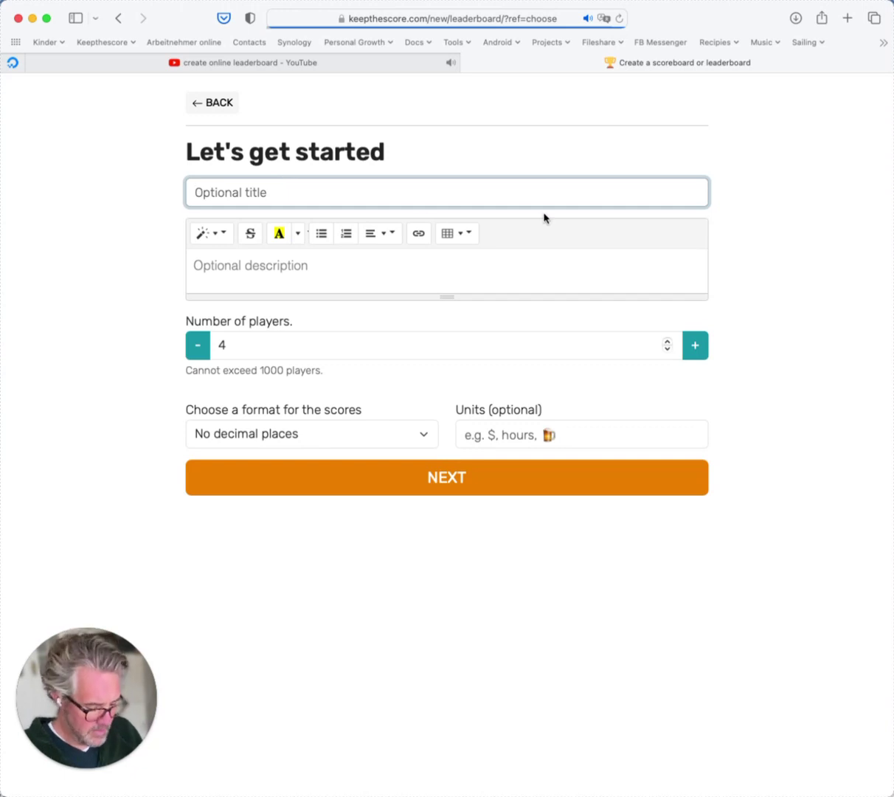
type("My new leaderboard")
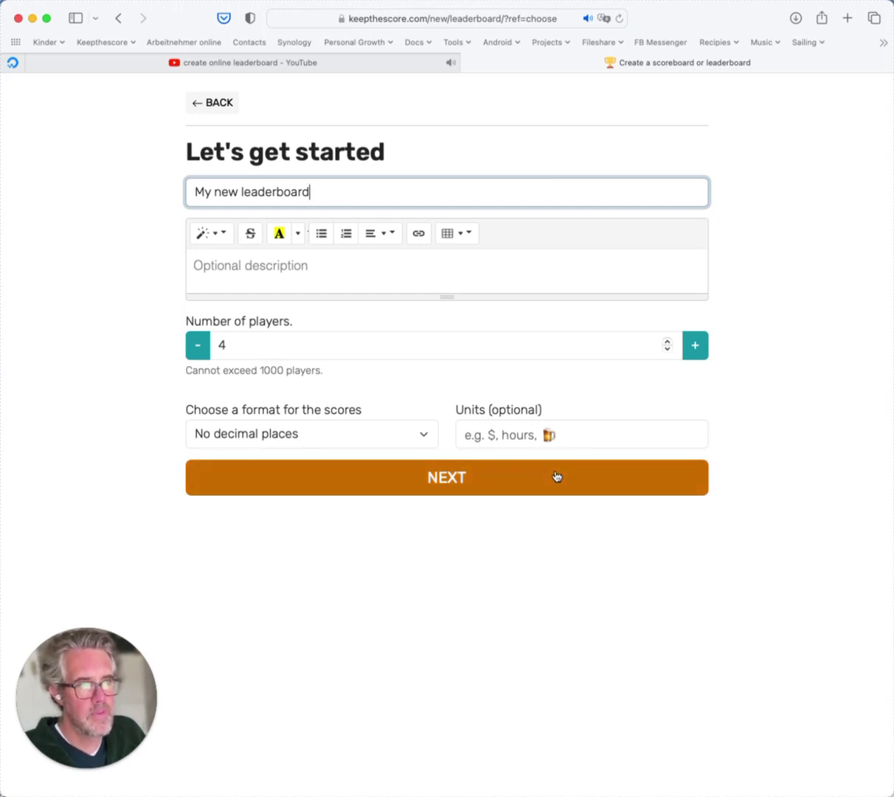
left_click(465, 487)
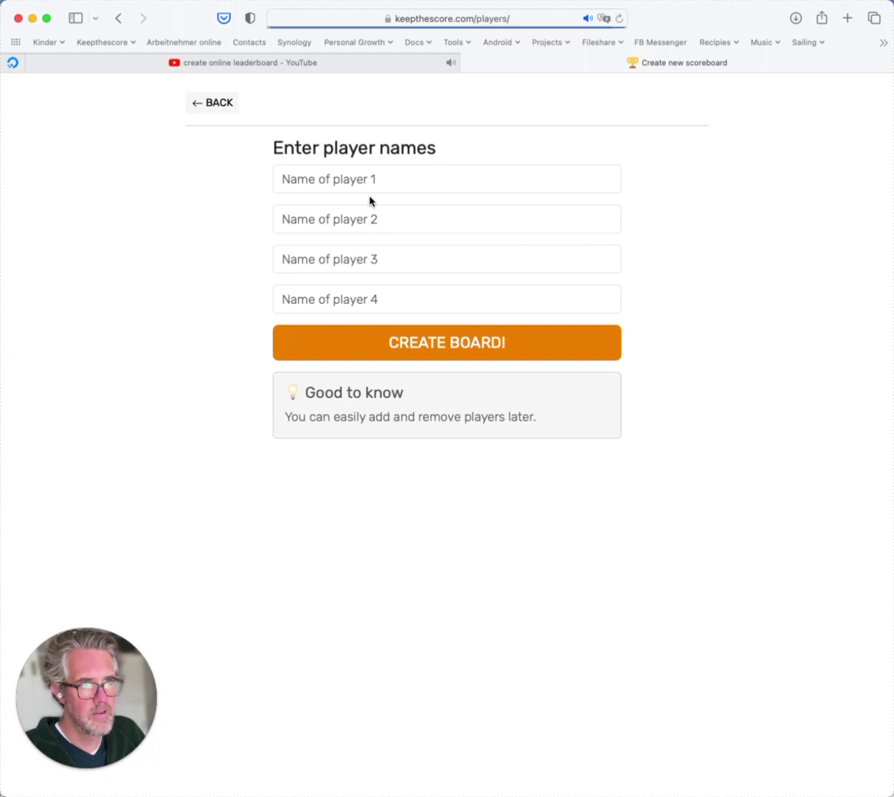
Step: Fill the four name fields with Player 1, Player 2, Player 3 and Player 4, and create the board
left_click(366, 186)
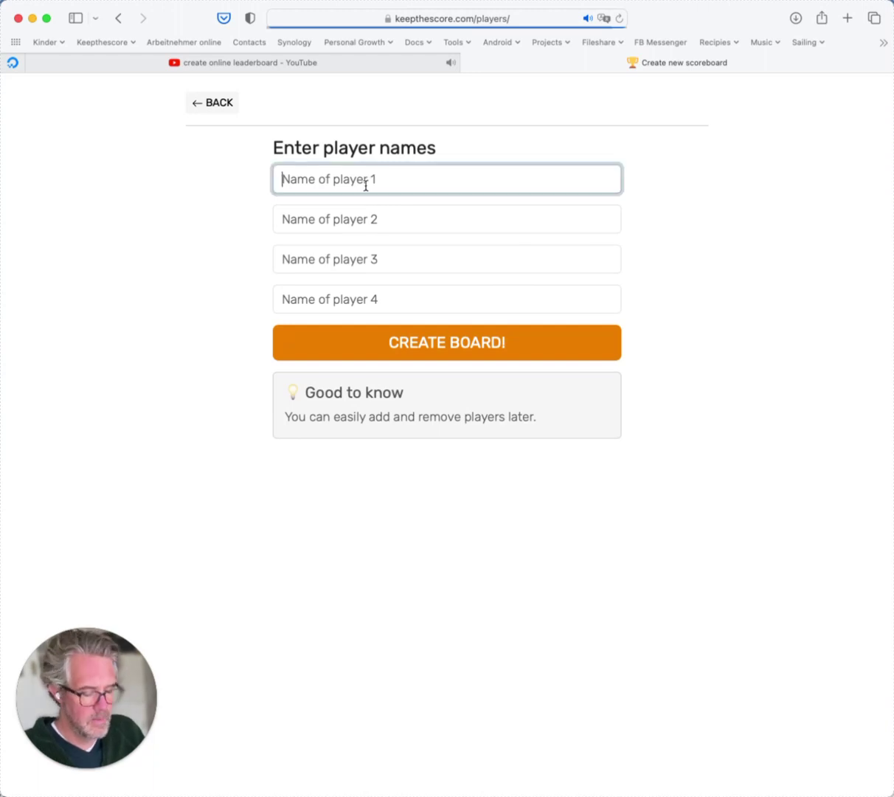
type("Player 1")
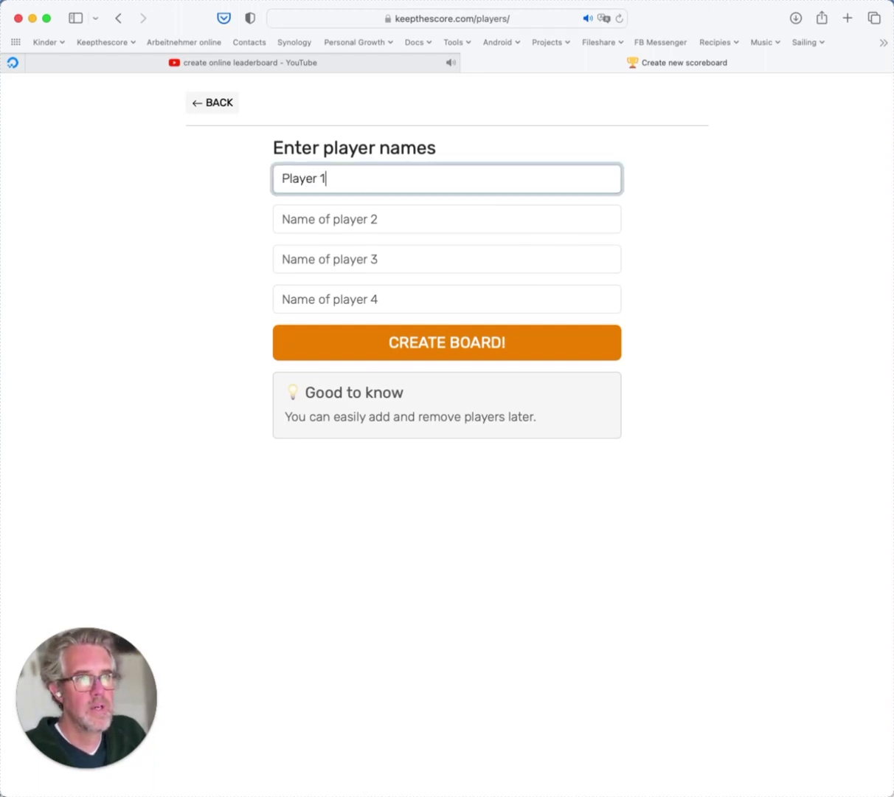
key("Tab")
type("Player 3")
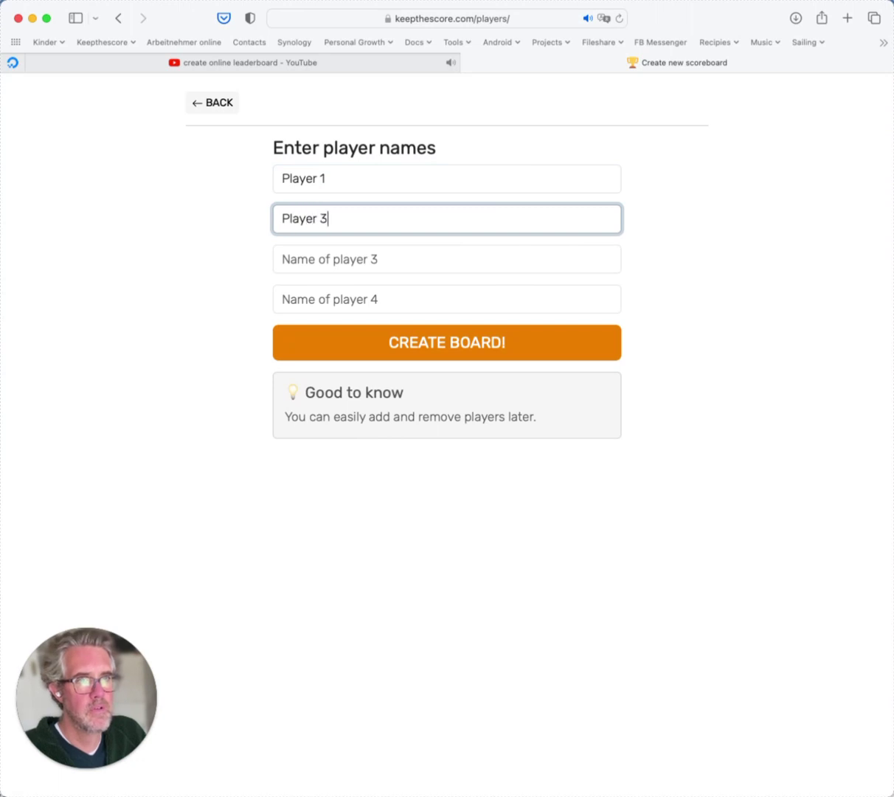
key("BackSpace")
type("2")
key("Tab")
type("Player ")
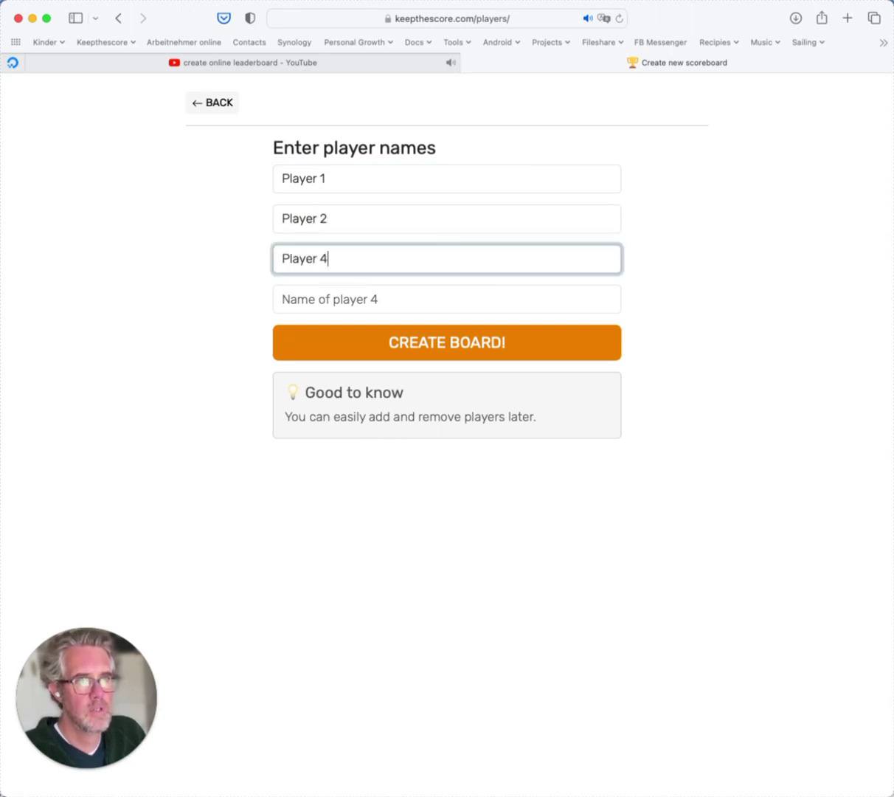
type("3")
key("Tab")
type("P")
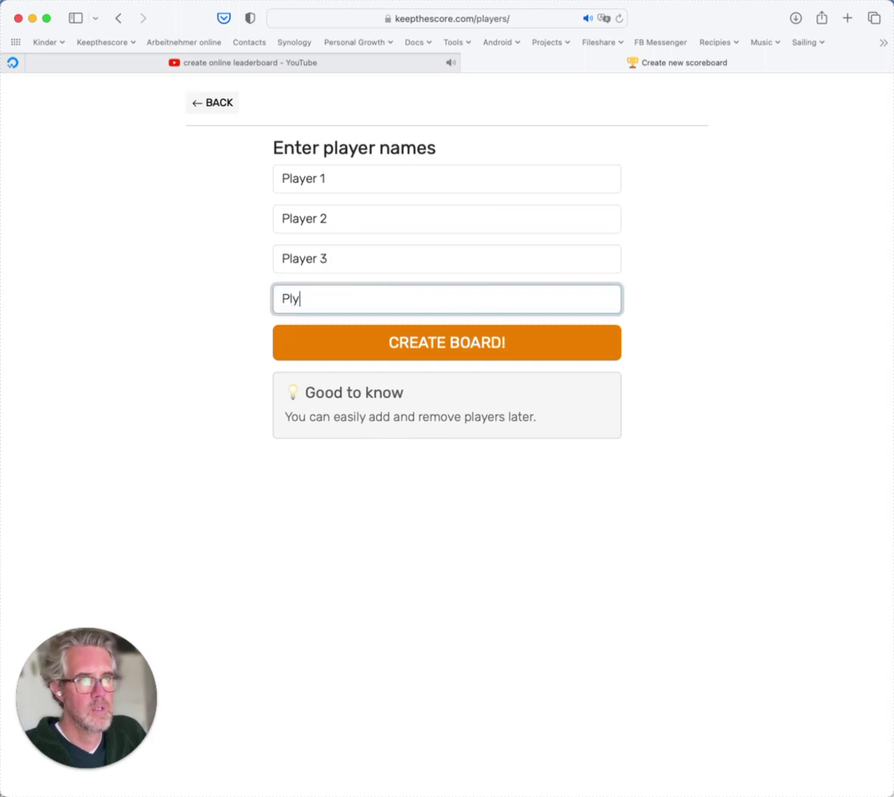
type("layer 4")
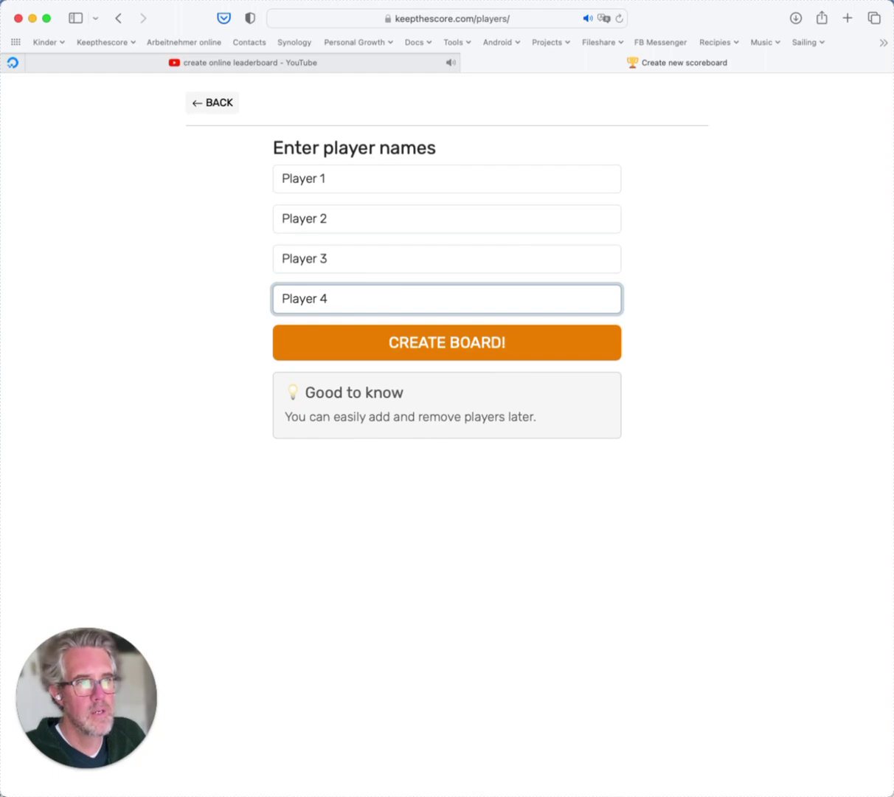
key("Return")
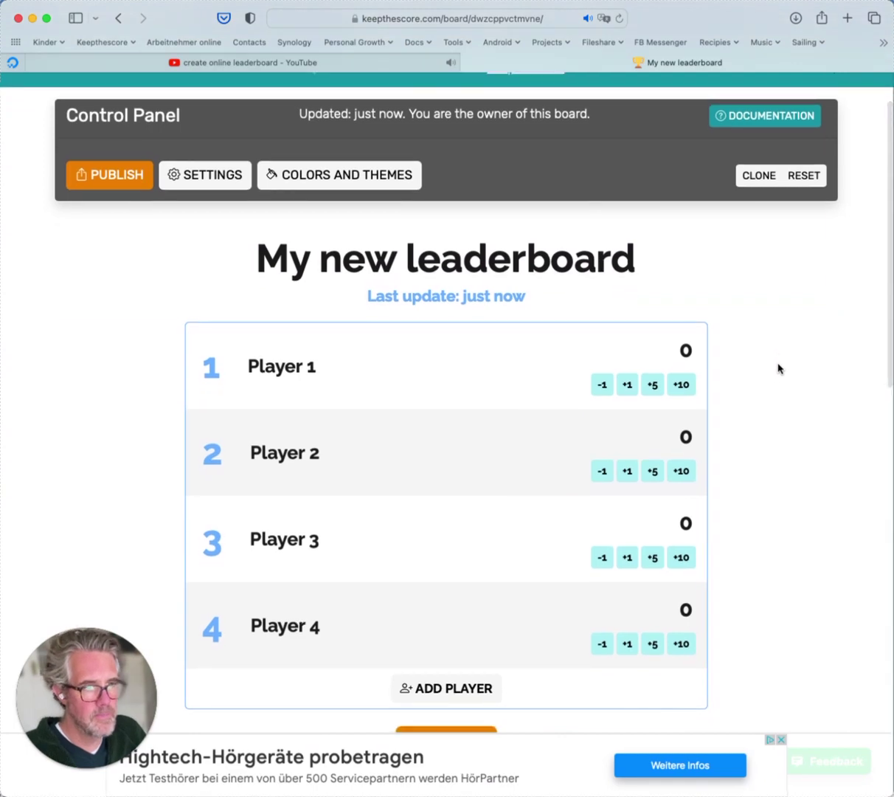
Step: Add 10 points to Player 2 using the +10 control in its row
scroll(779, 368, "down", 2)
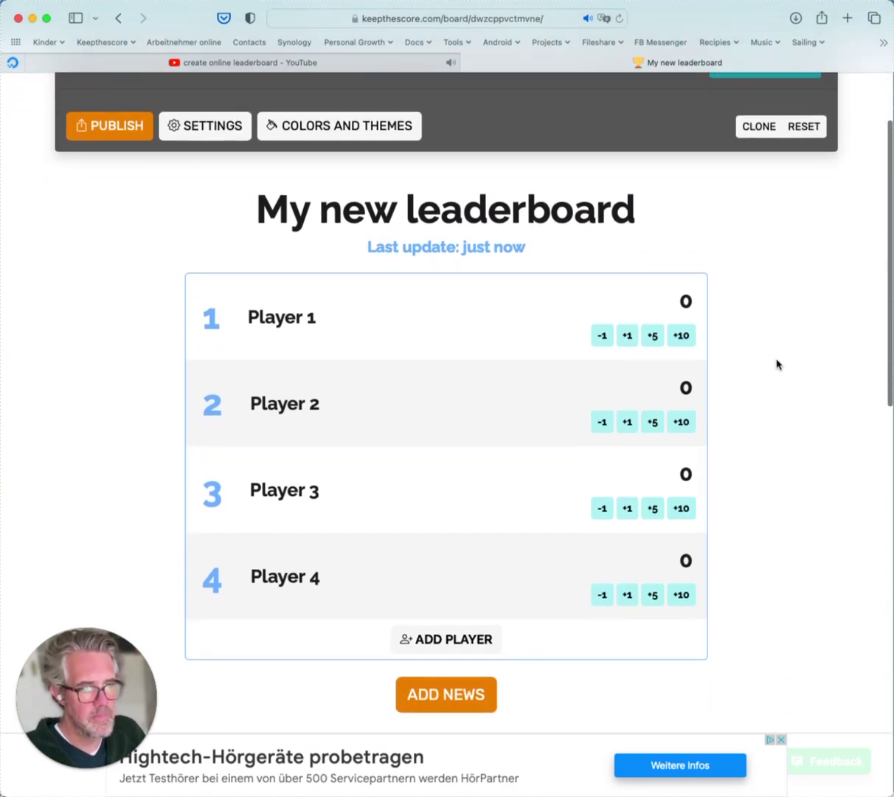
scroll(778, 363, "up", 2)
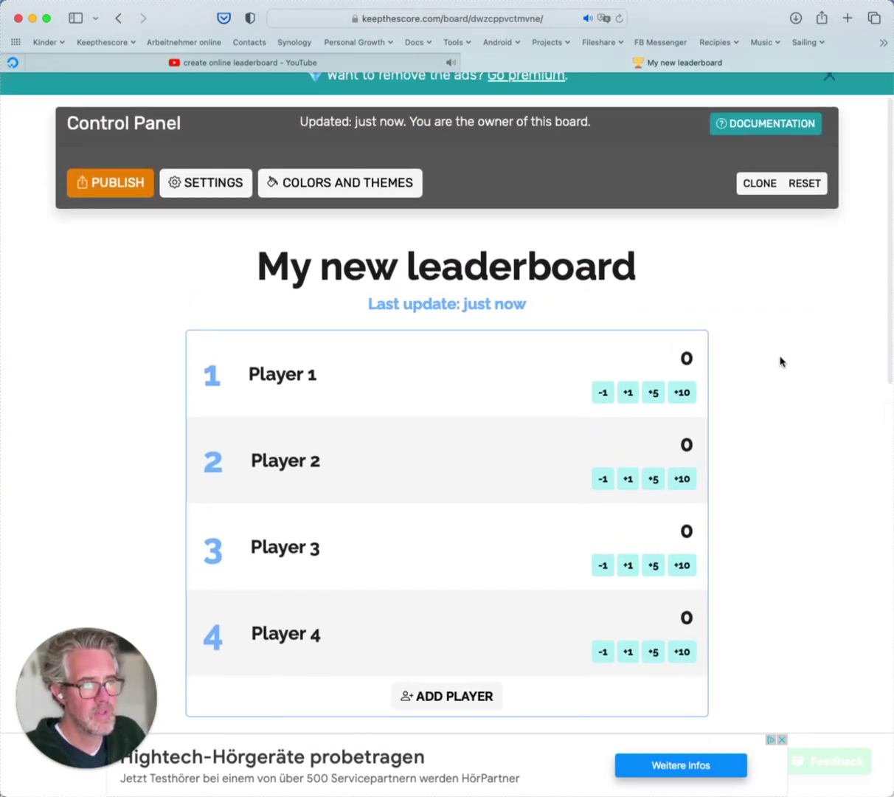
left_click(682, 480)
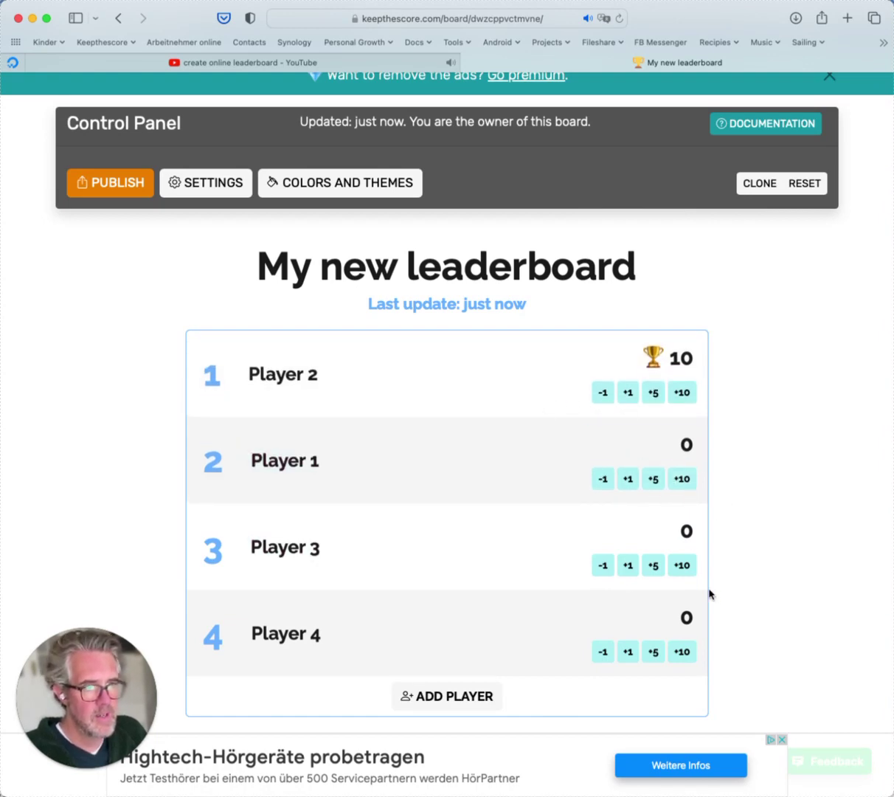
Step: Add Player 5 to the board with a starting score of 100 points
left_click(447, 696)
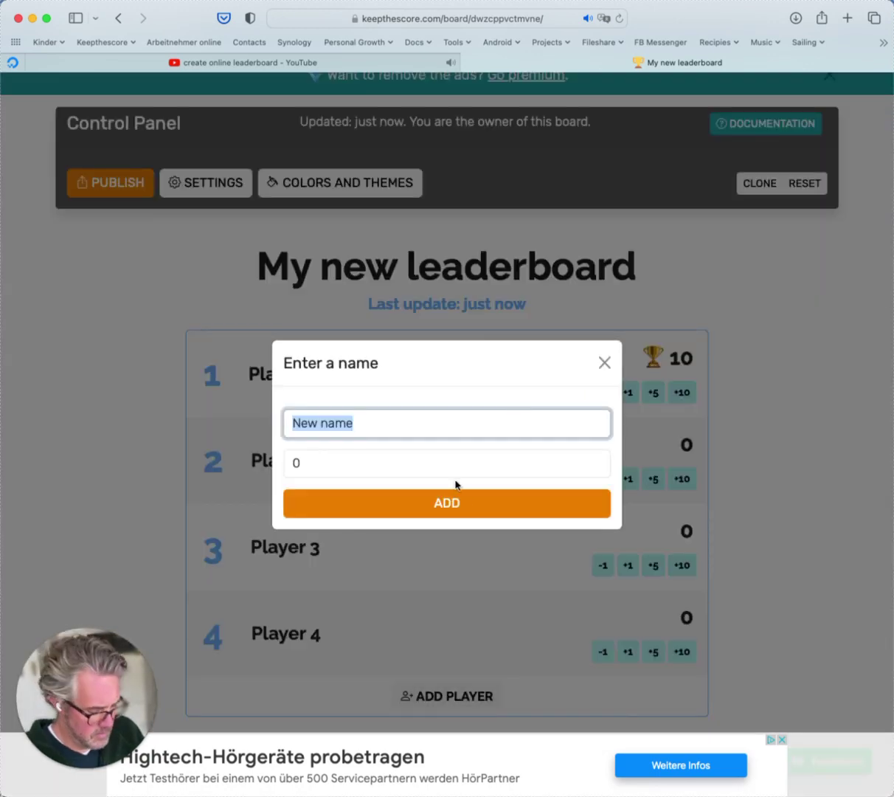
type("Player ")
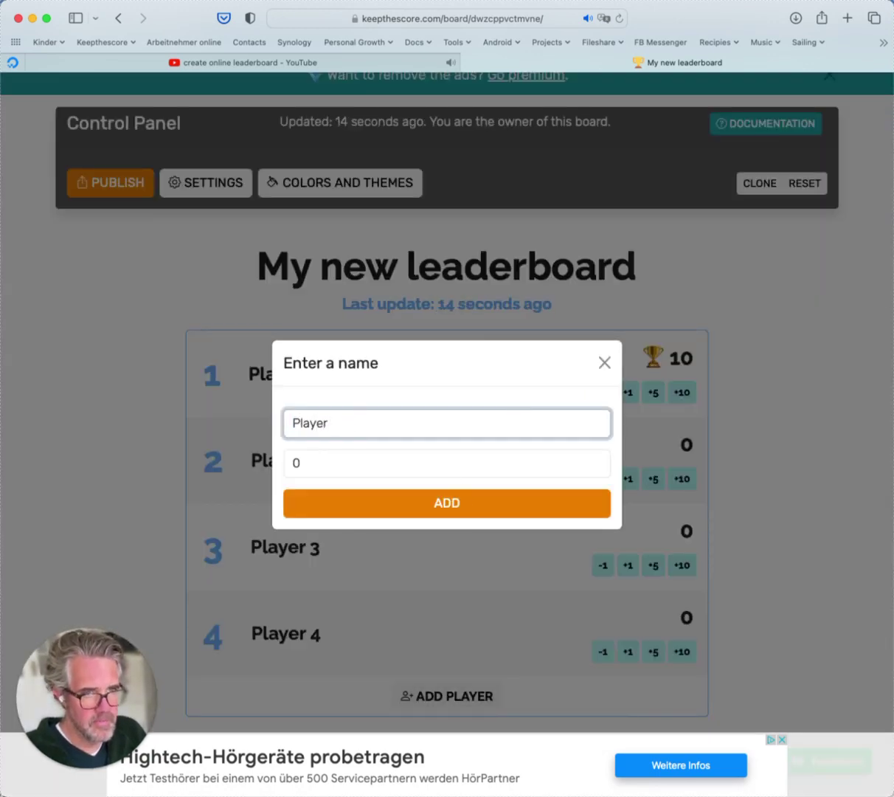
type("5")
key("Tab")
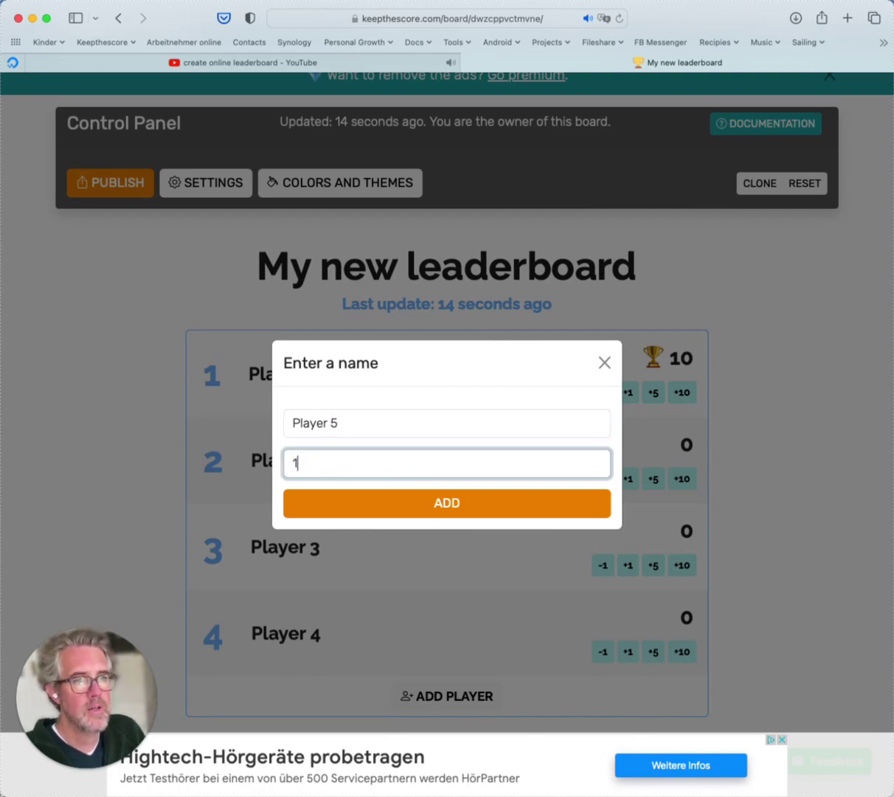
type("100")
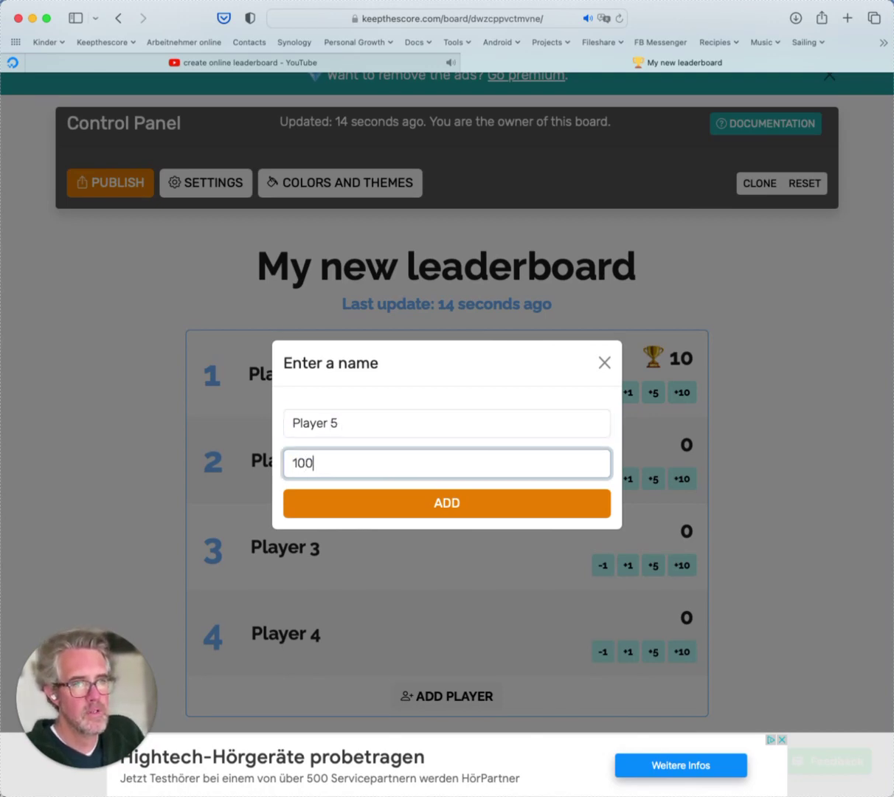
left_click(464, 503)
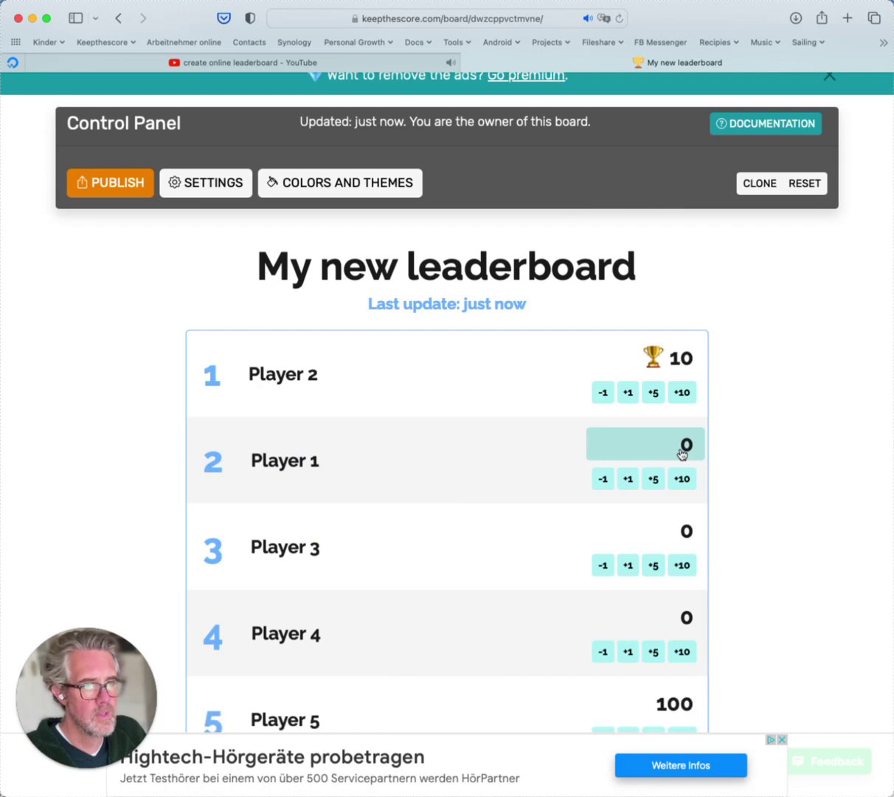
scroll(742, 470, "down", 1)
scroll(742, 470, "down", 1)
scroll(741, 470, "down", 1)
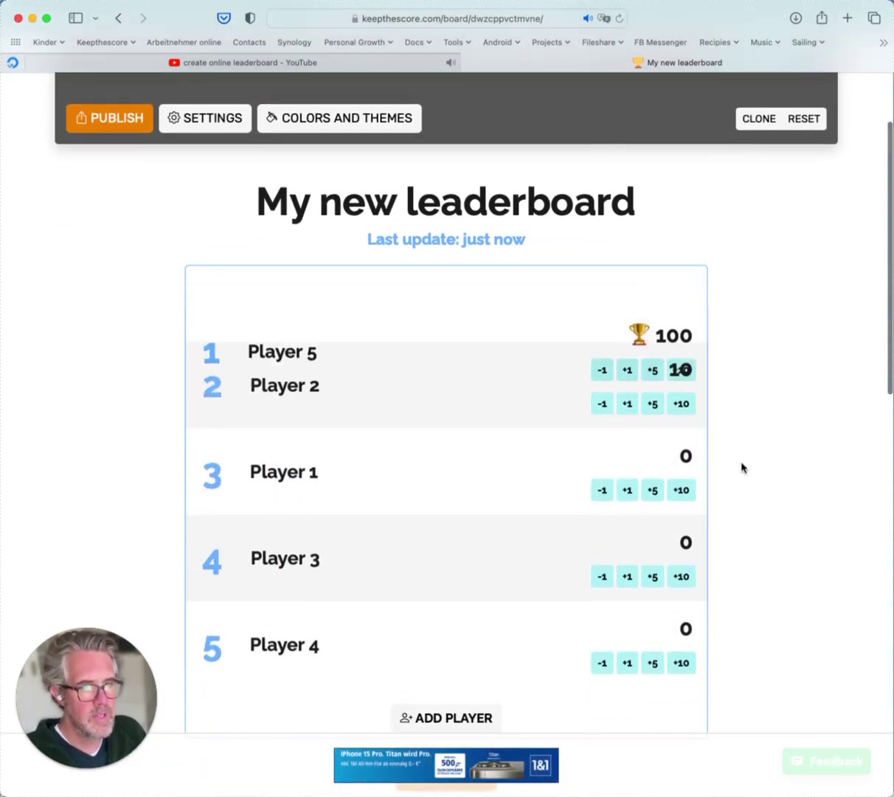
scroll(563, 443, "up", 3)
scroll(566, 442, "up", 1)
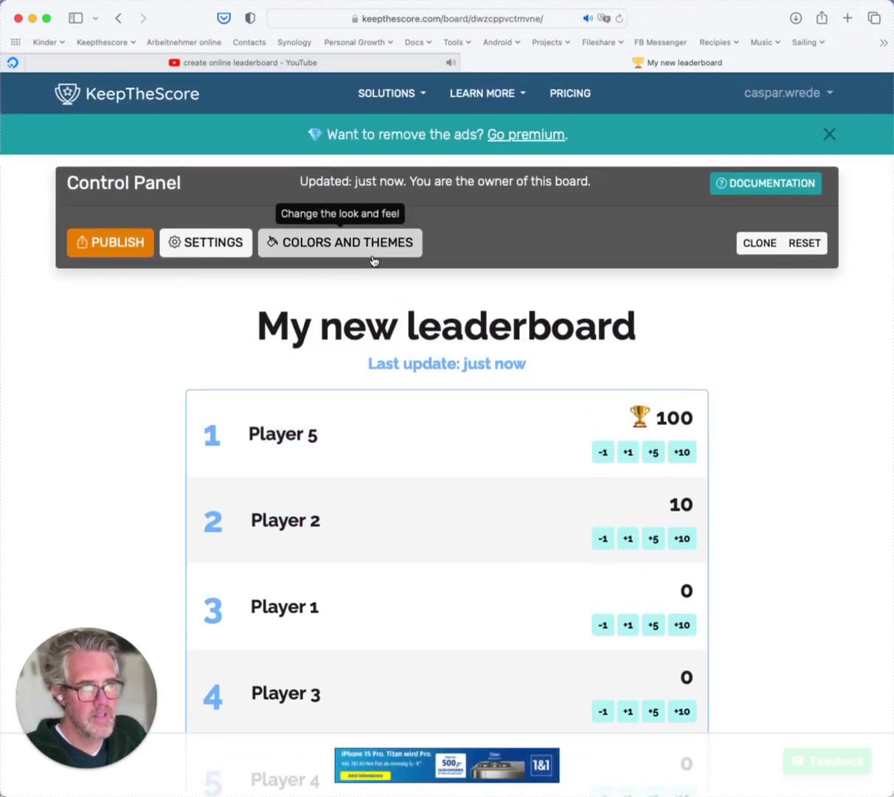
Step: Switch the board to the Dark theme and save the change
left_click(374, 260)
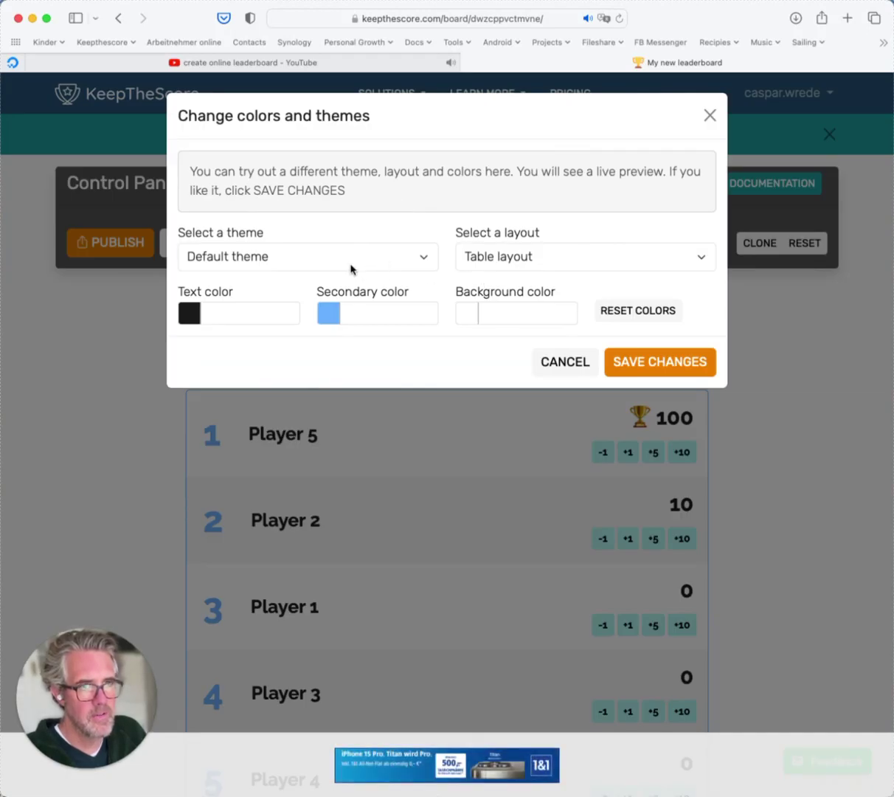
left_click(354, 258)
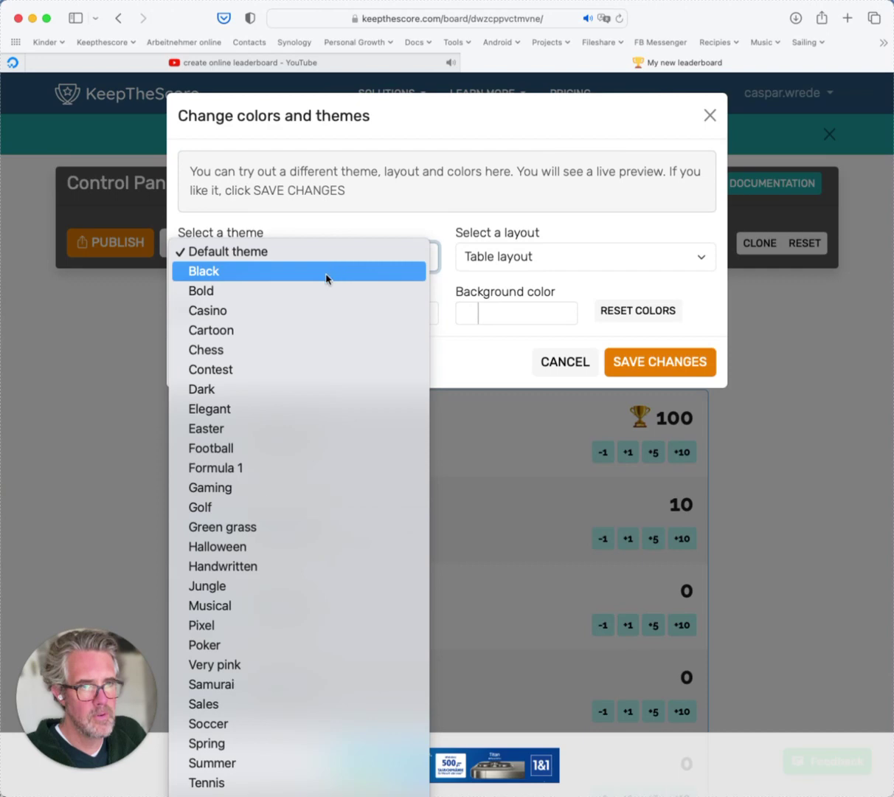
left_click(310, 387)
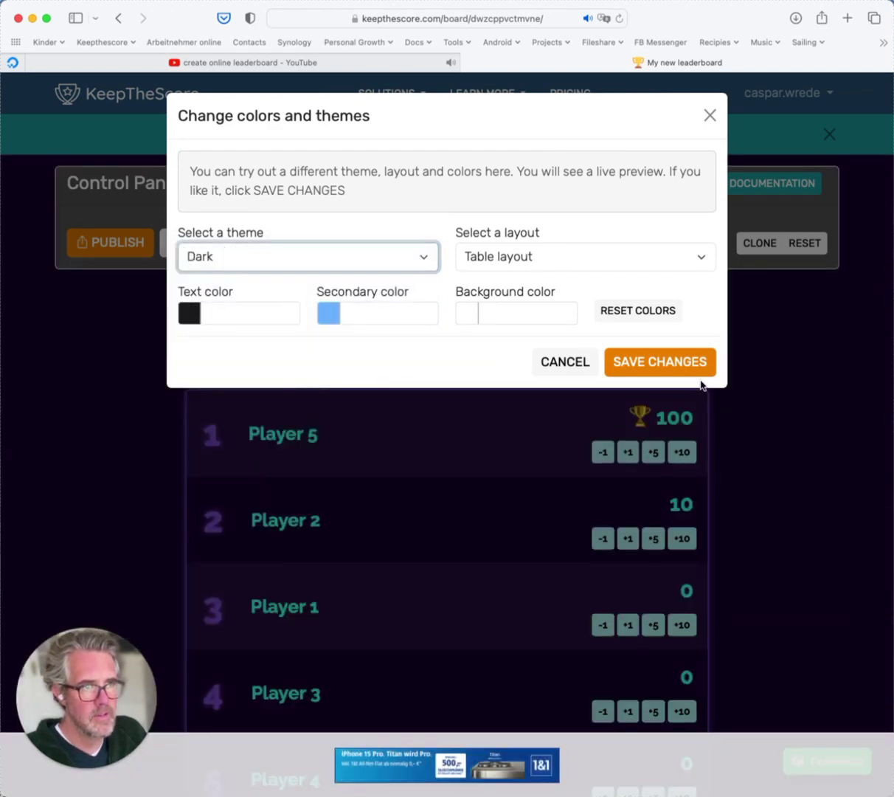
left_click(701, 373)
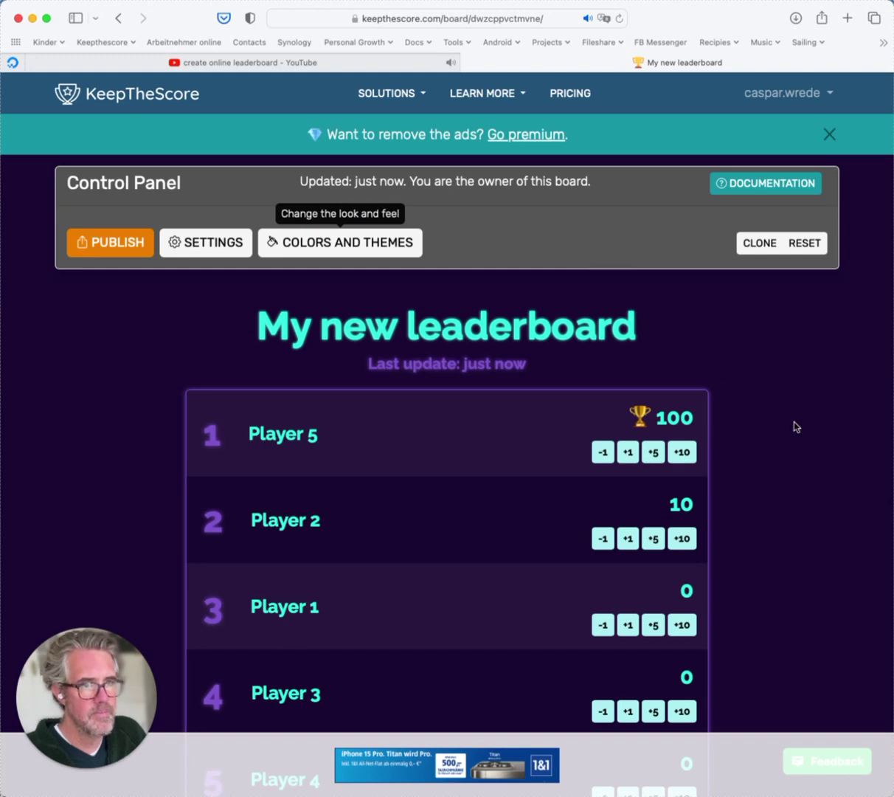
Step: Set Player 1, Player 3 and Player 4 to 5 points each
scroll(796, 425, "down", 5)
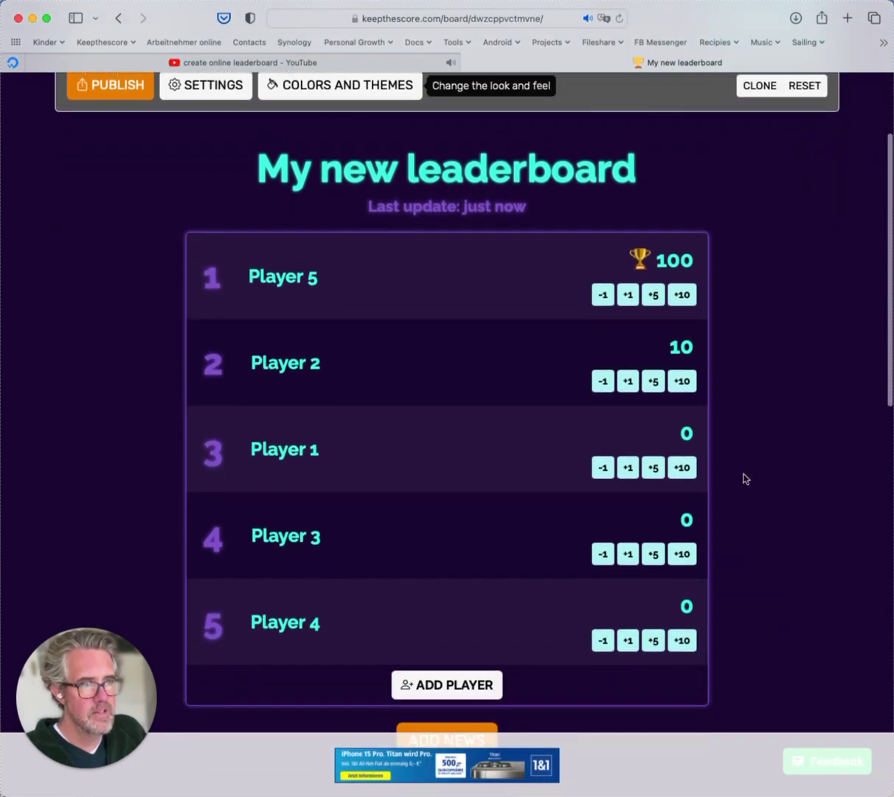
left_click(689, 423)
type("4")
key("Return")
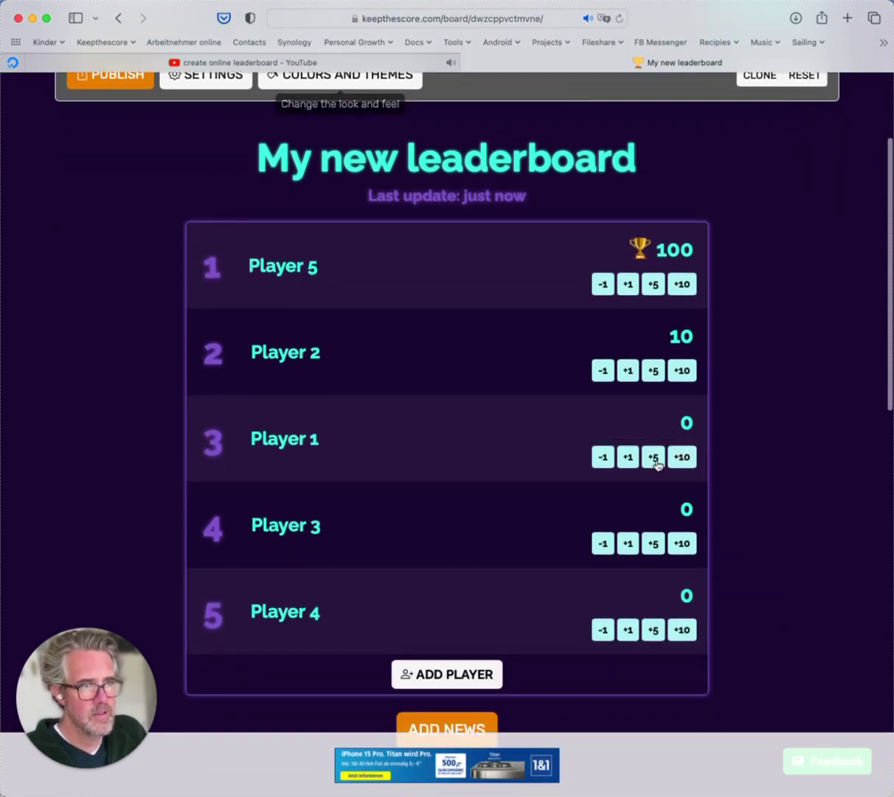
left_click(628, 457)
left_click(653, 543)
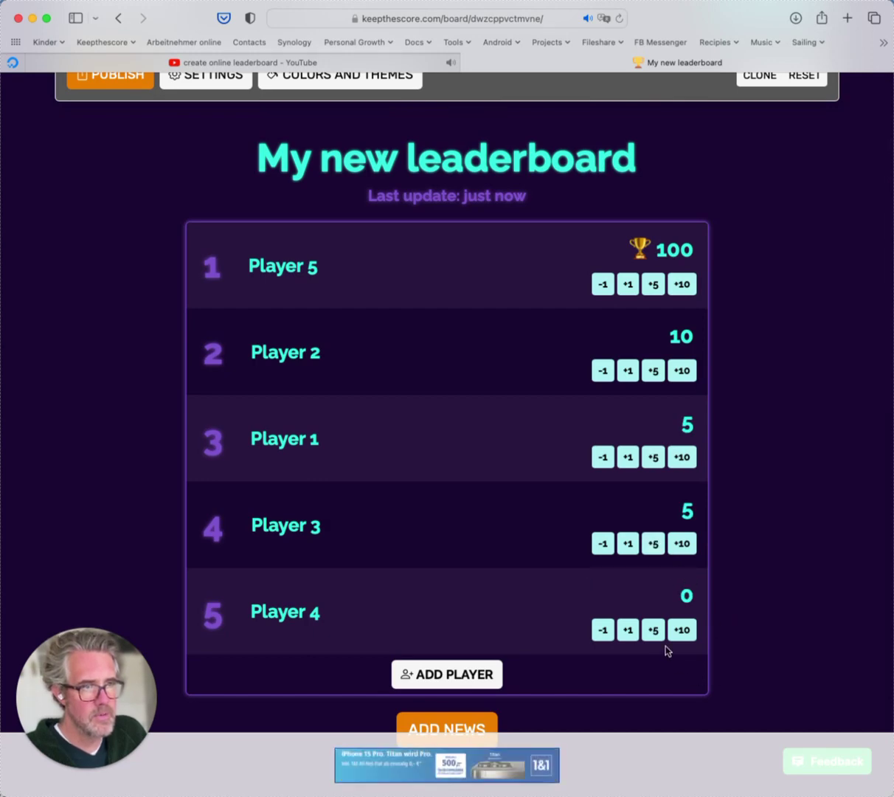
left_click(654, 629)
scroll(411, 363, "up", 4)
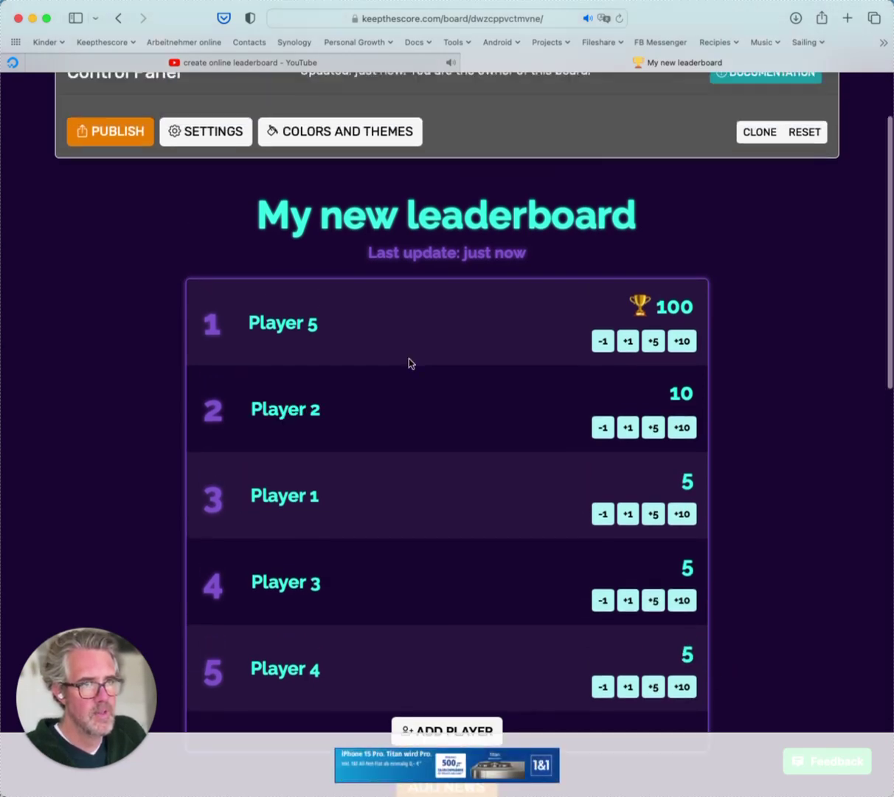
scroll(834, 414, "down", 3)
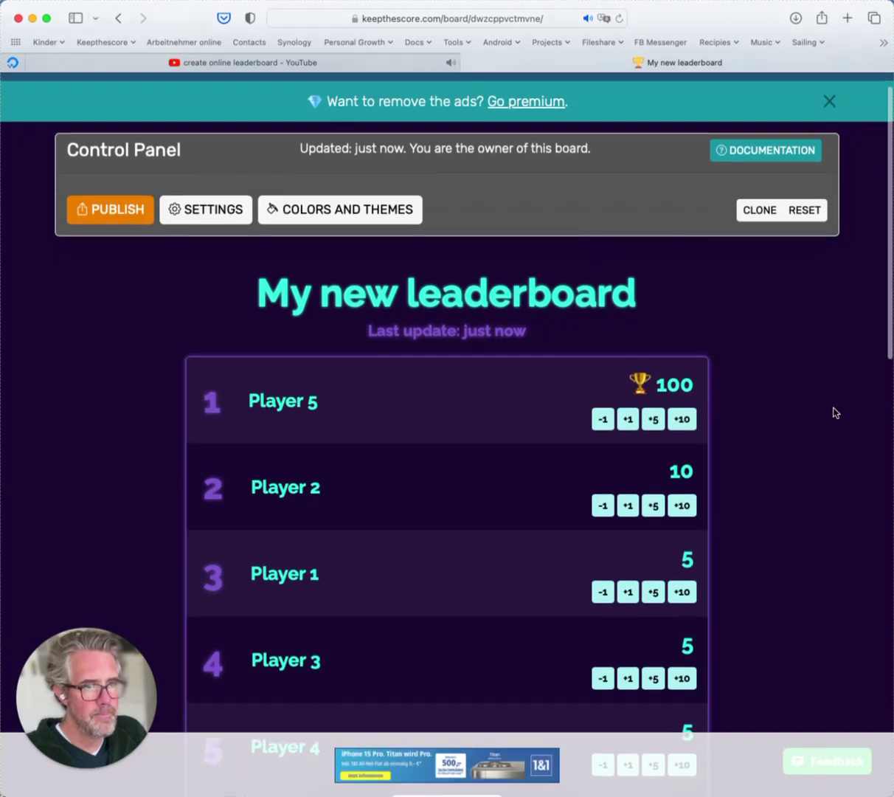
scroll(835, 412, "up", 2)
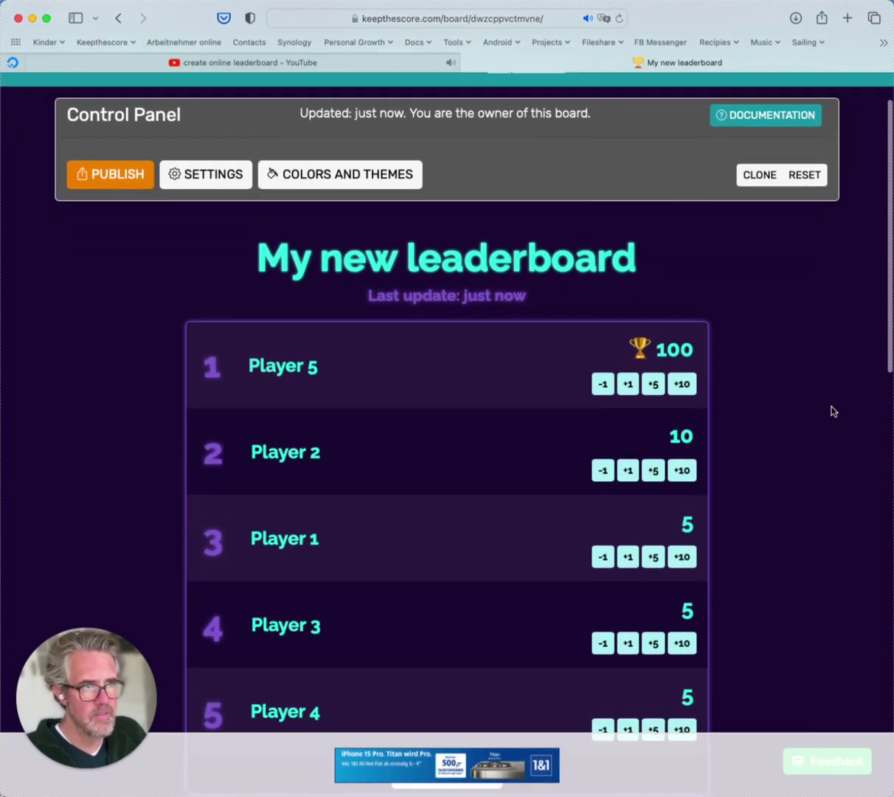
scroll(835, 410, "up", 1)
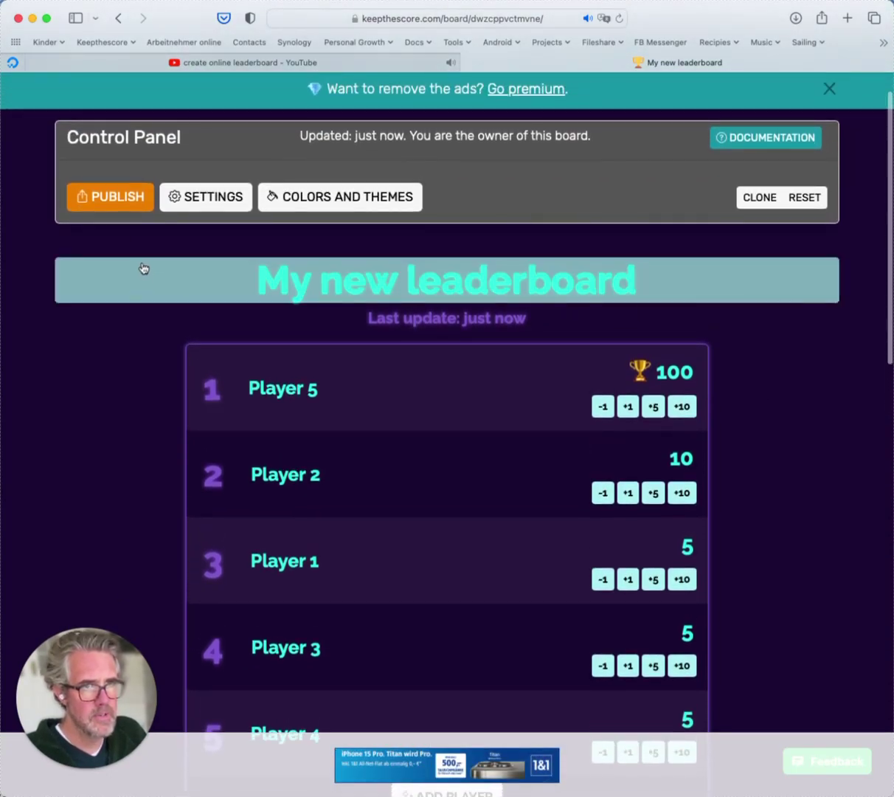
Step: Copy the board's public read-only link and load it in a new browser tab
left_click(114, 205)
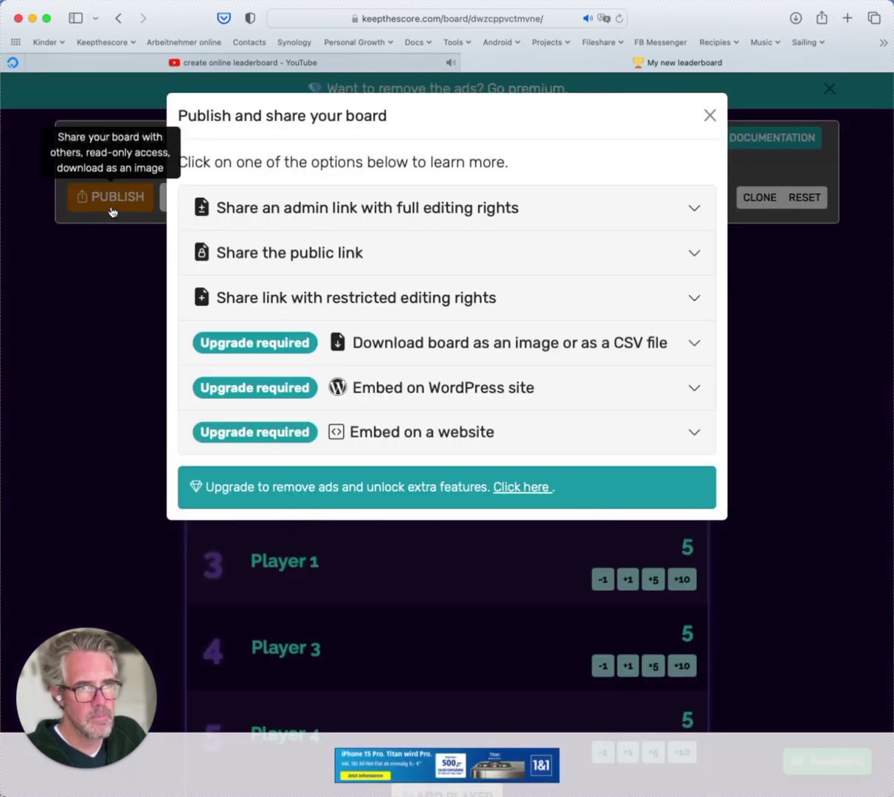
left_click(598, 270)
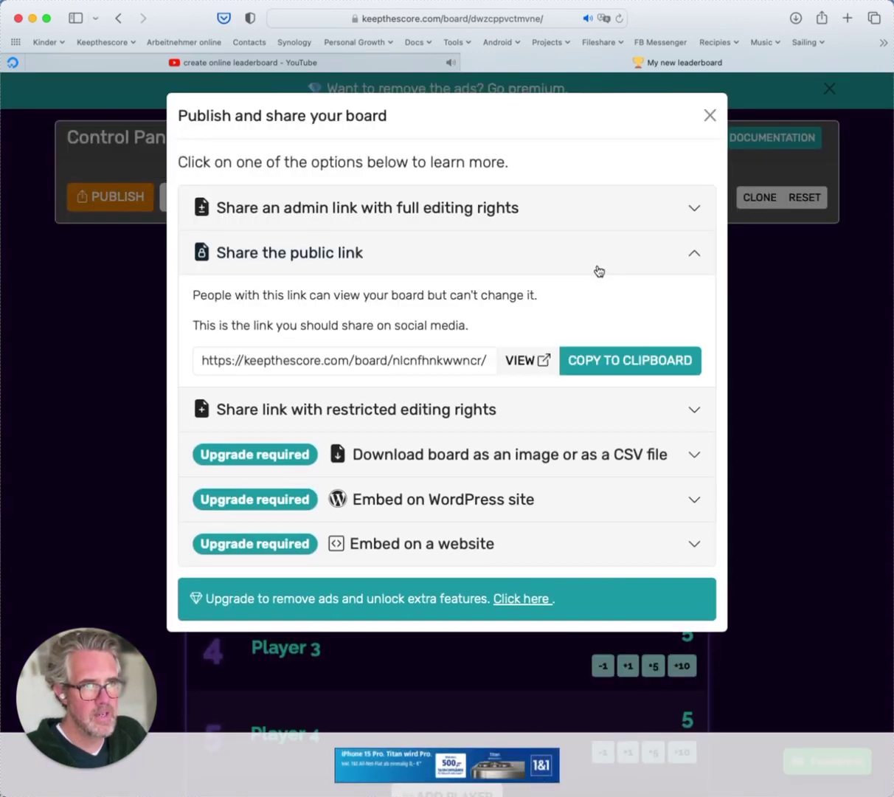
left_click(629, 361)
key("super+c")
left_click(801, 362)
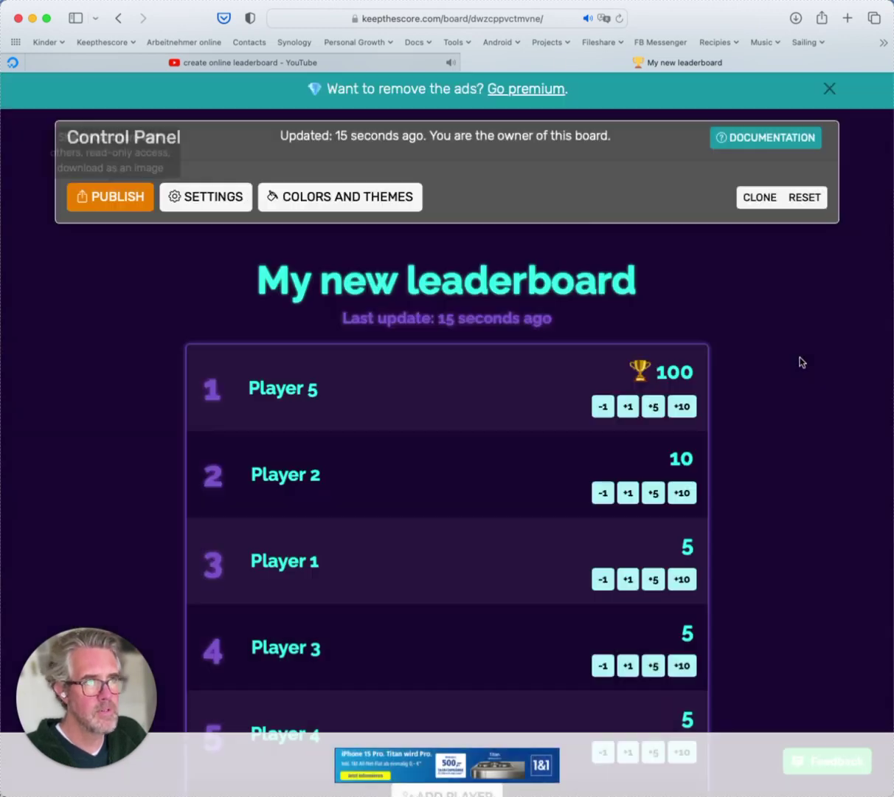
key("super+t")
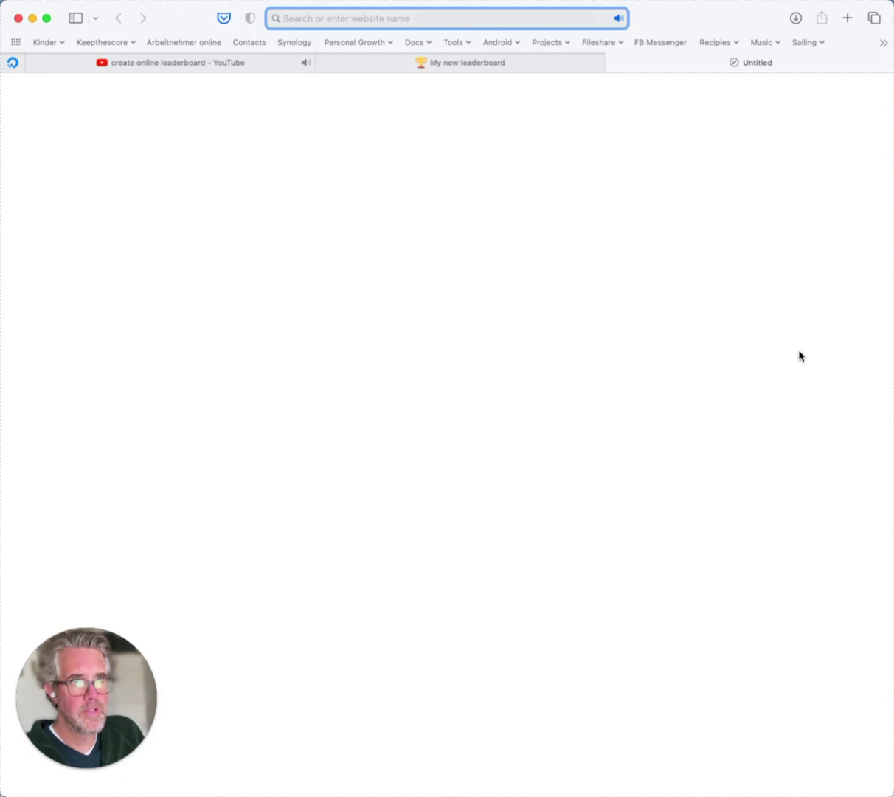
key("super+v")
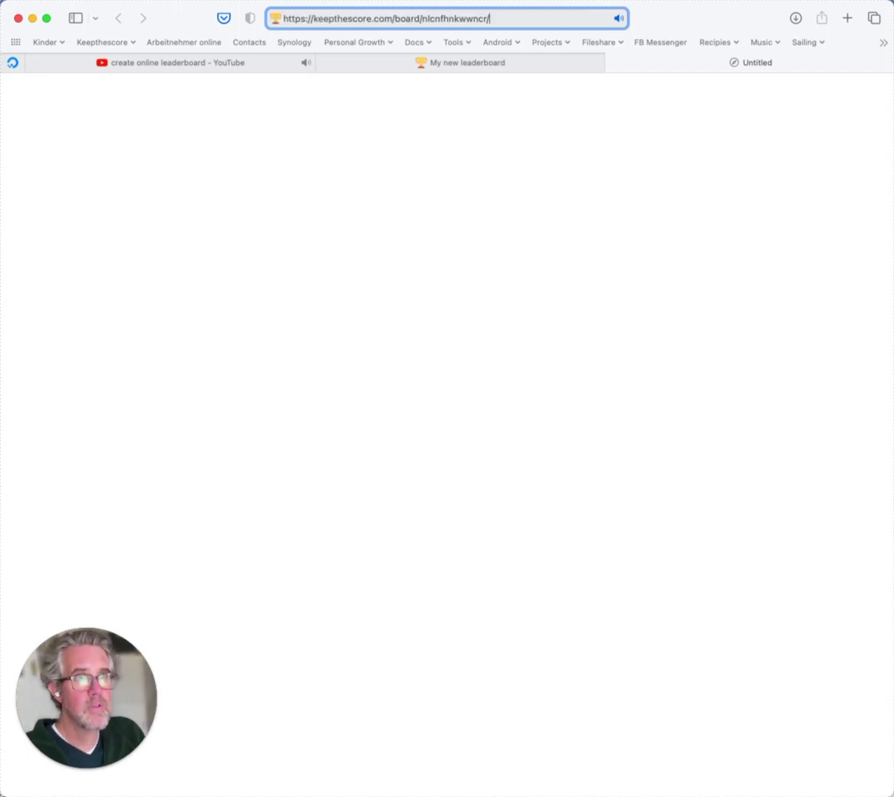
key("Return")
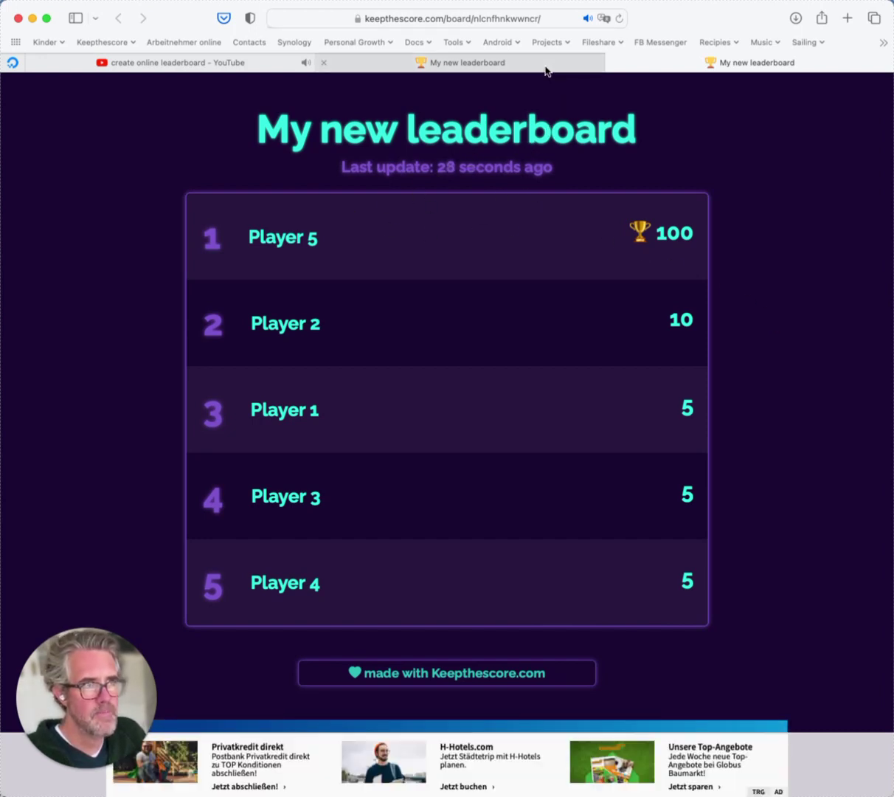
Step: Back on the editable board, add 10 points to Player 1, bringing it to 15
mouse_move(546, 68)
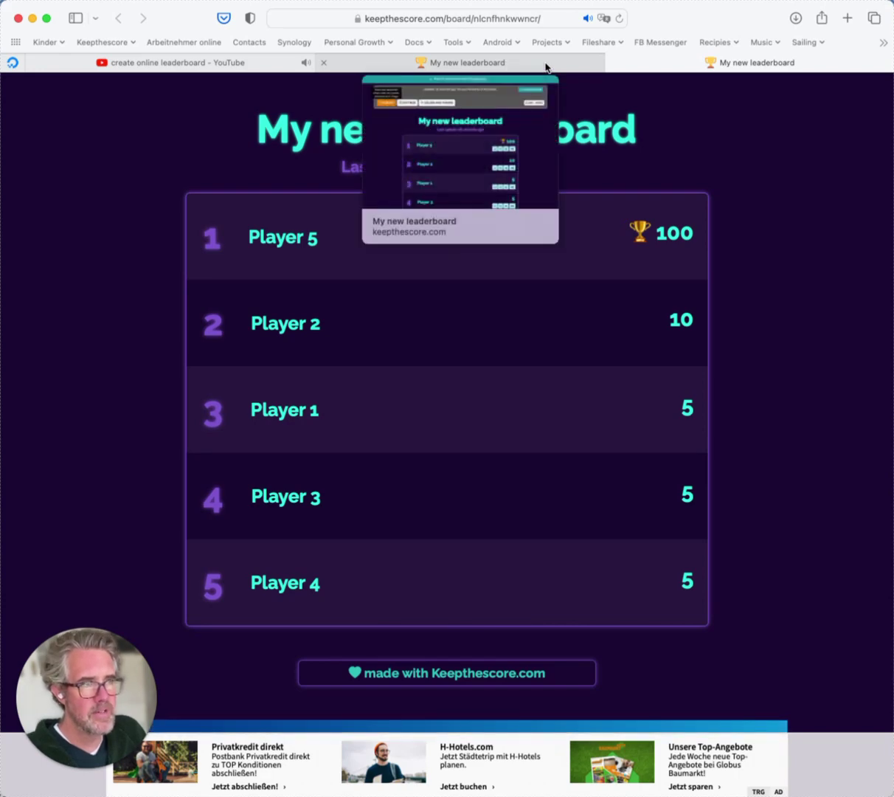
left_click(546, 66)
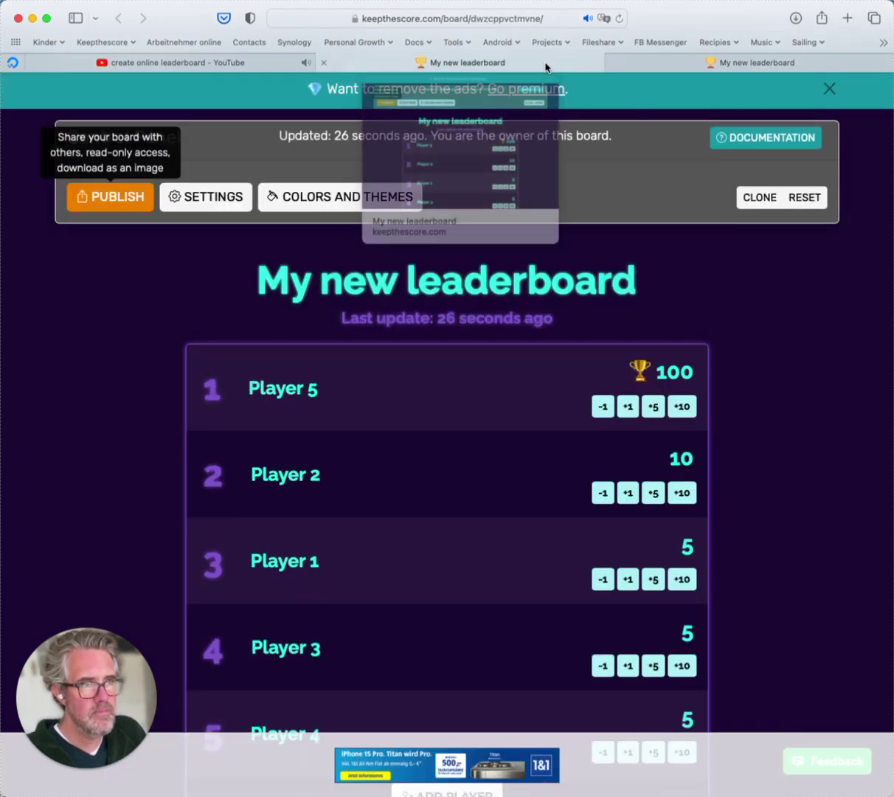
scroll(757, 277, "down", 3)
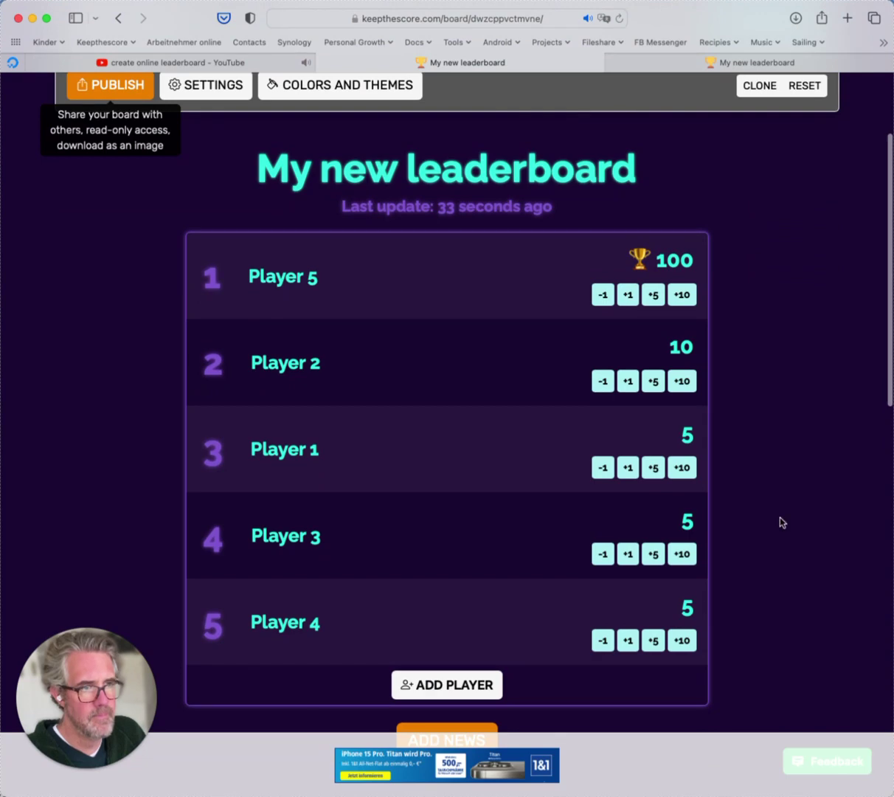
left_click(685, 468)
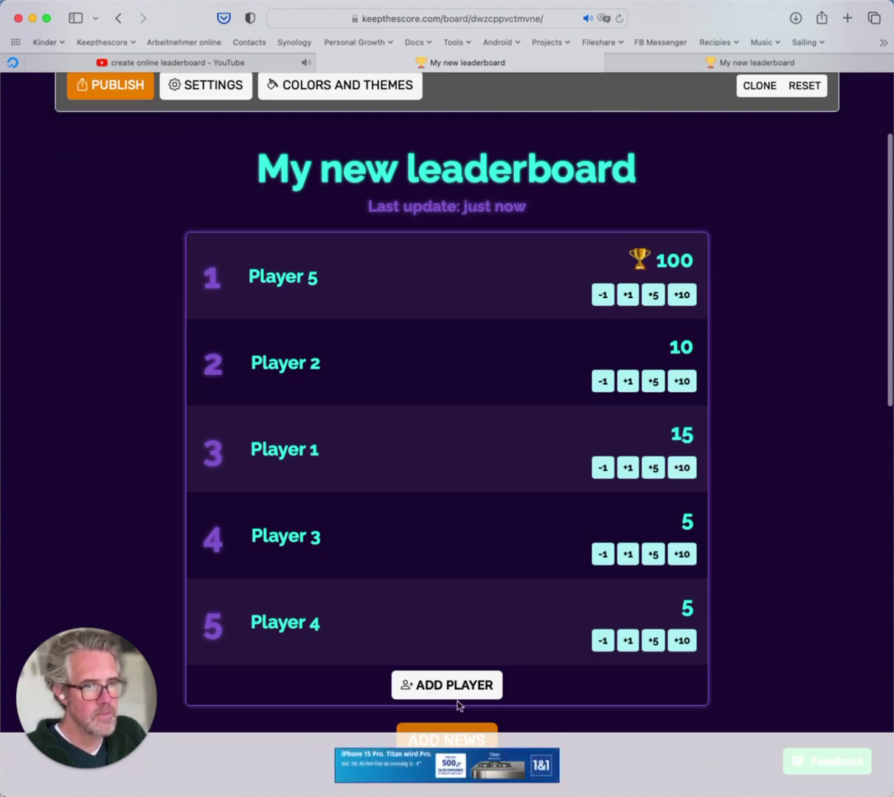
Step: Add Player 6 to the board with a starting score of 200 points
left_click(460, 676)
type("P")
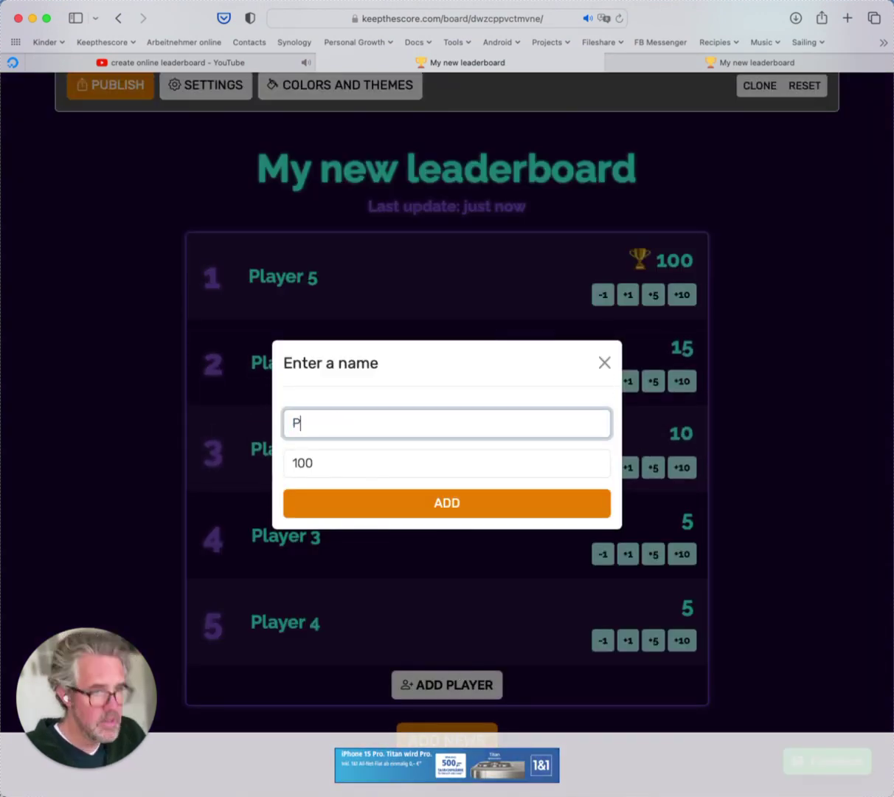
type("layer 6")
key("Tab")
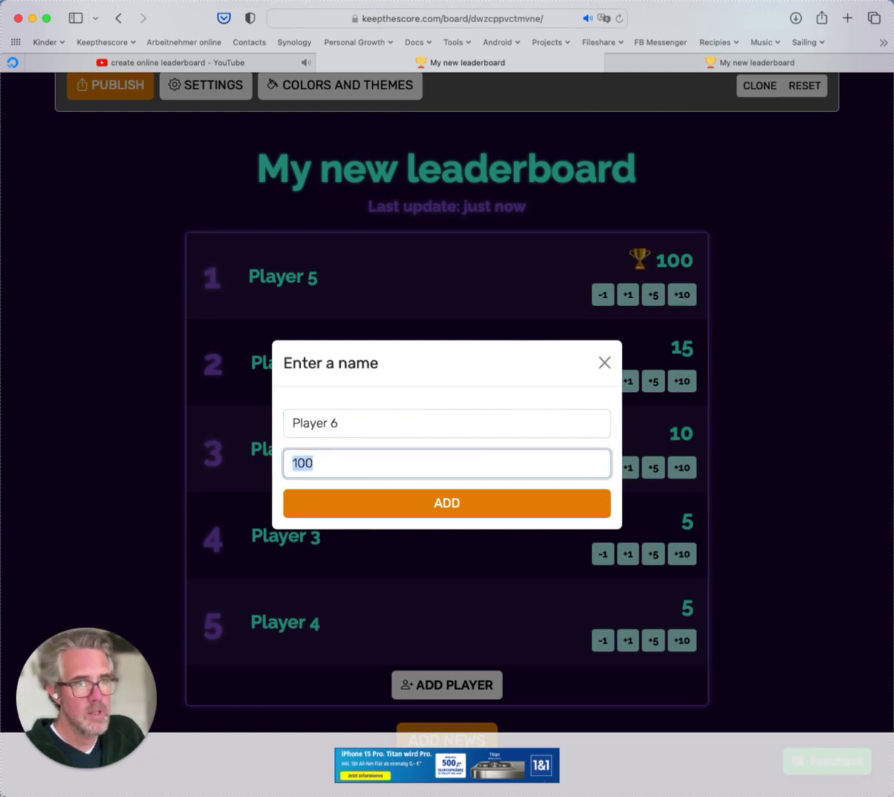
type("200")
key("Return")
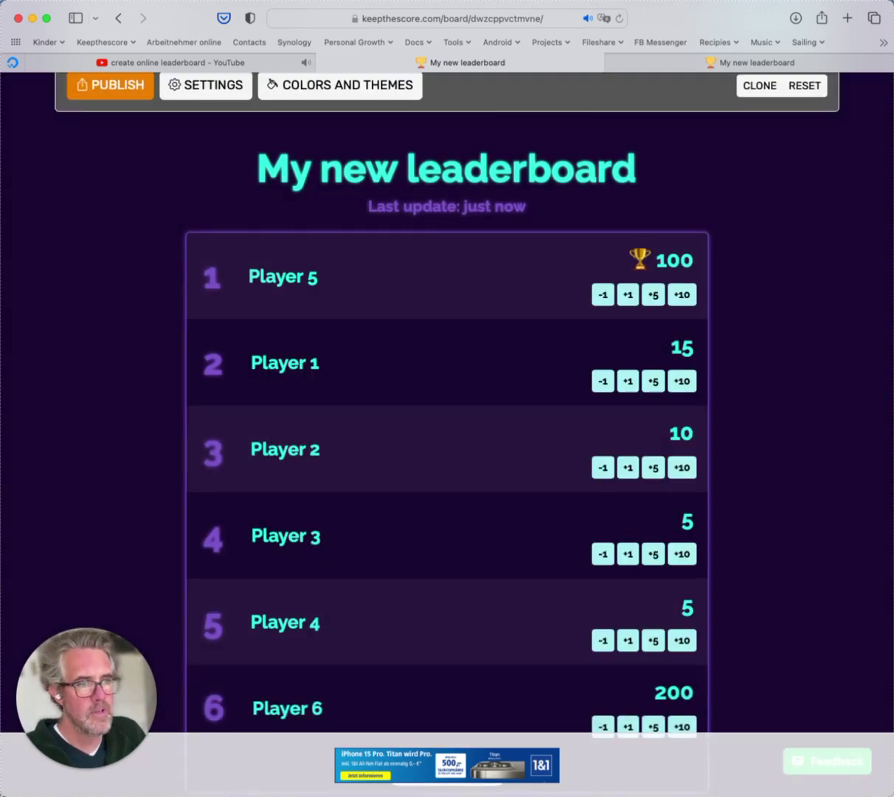
Step: Switch to the public read-only board tab to view the updated scores
left_click(743, 65)
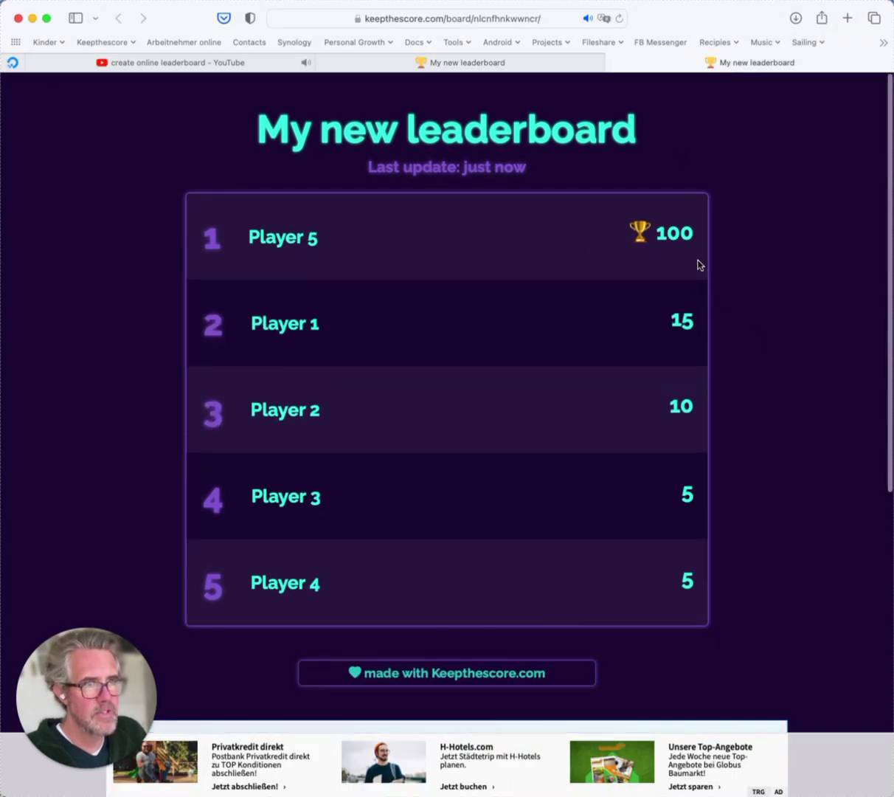